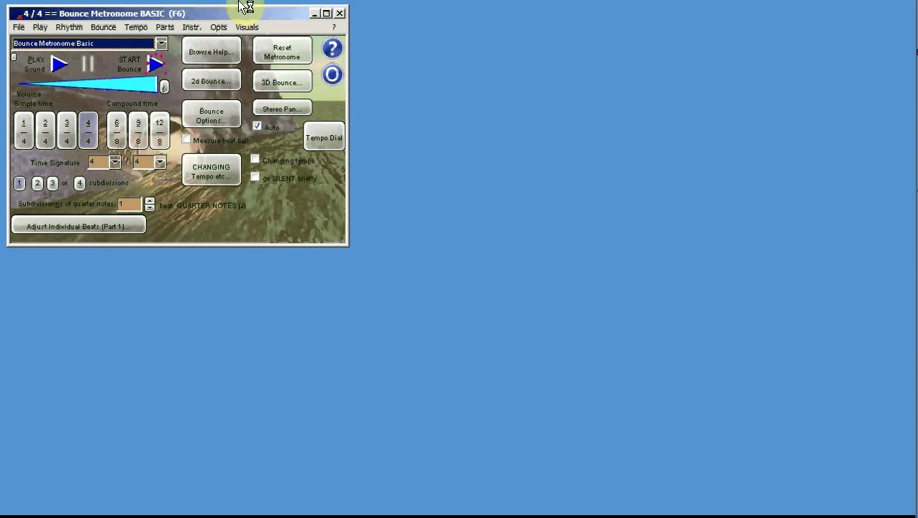
# - Open the Visuals menu with its bounce visuals, skins and colour options
pyautogui.click(282, 52)
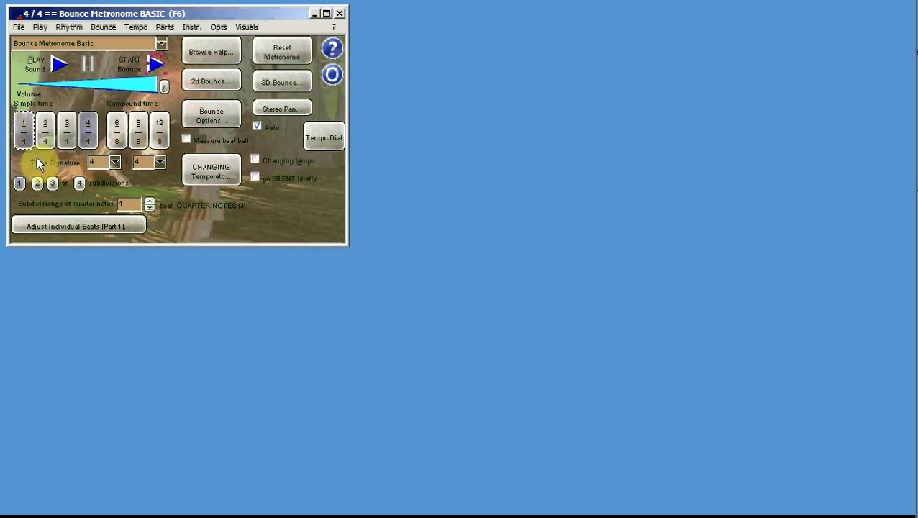
pyautogui.click(314, 144)
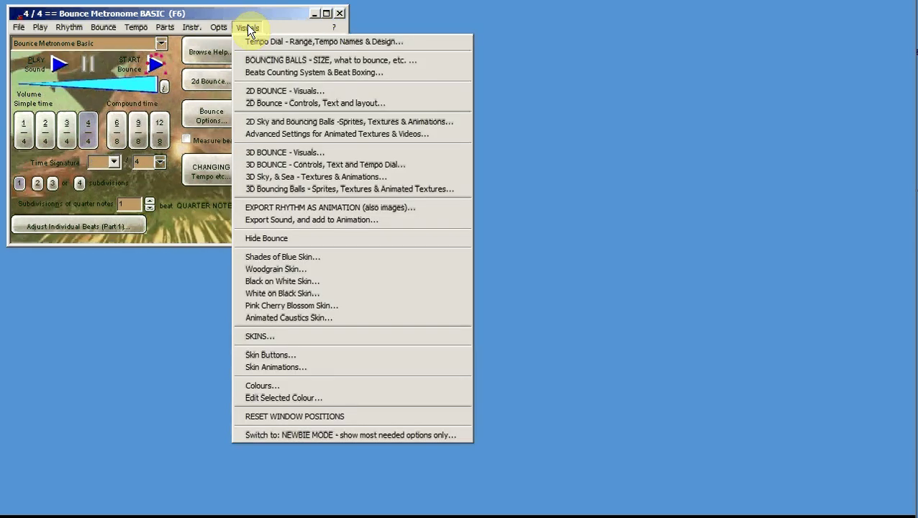
# - Open the Skins window showing the Mandelbulber 3D fractal skin fading 44% to background
pyautogui.click(285, 341)
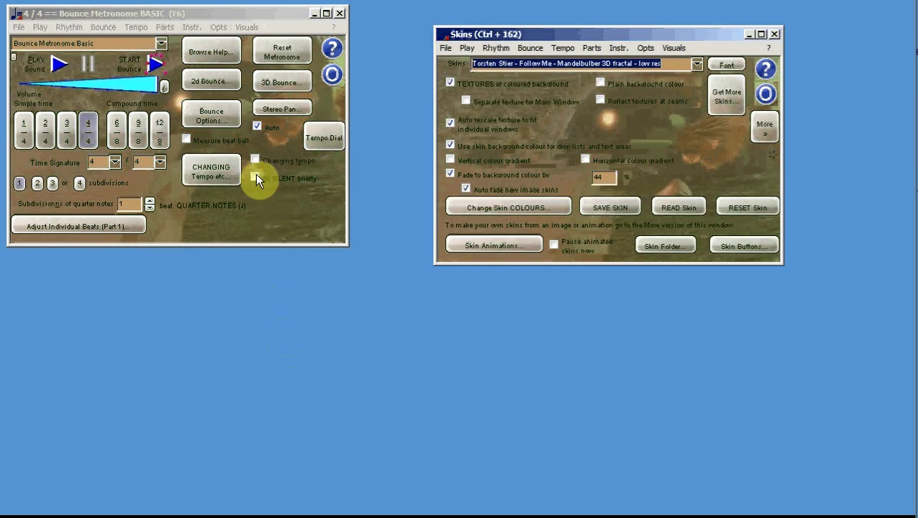
pyautogui.click(541, 189)
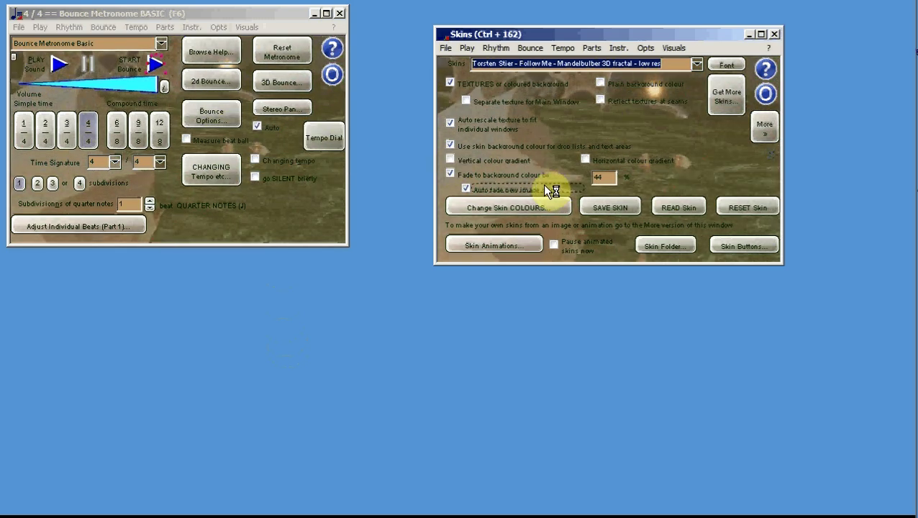
pyautogui.click(280, 178)
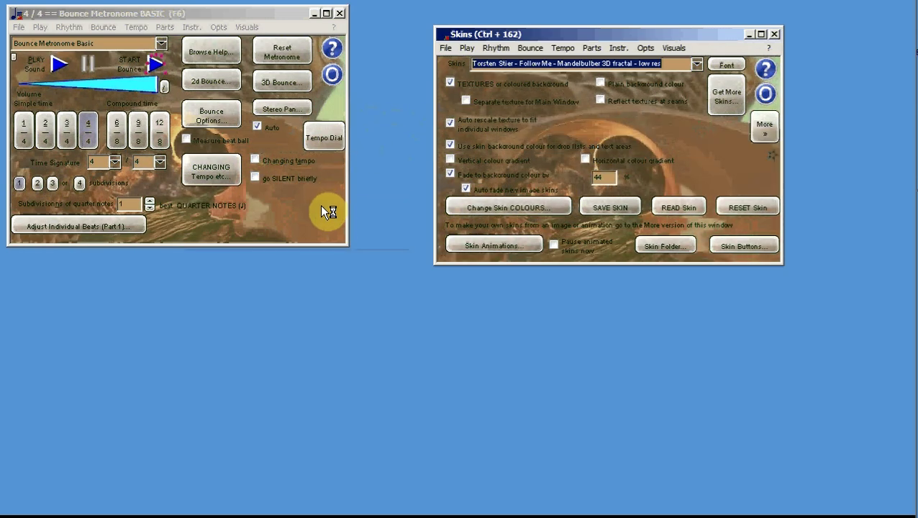
pyautogui.click(460, 214)
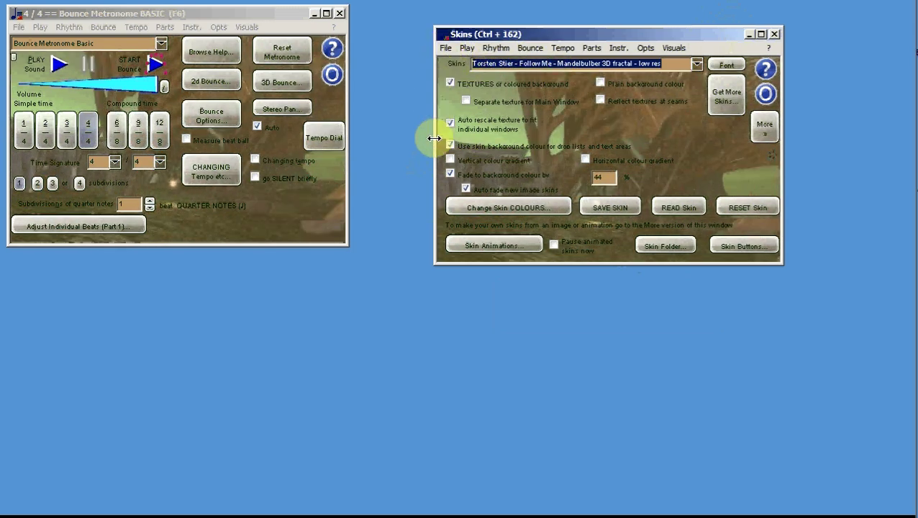
pyautogui.click(776, 214)
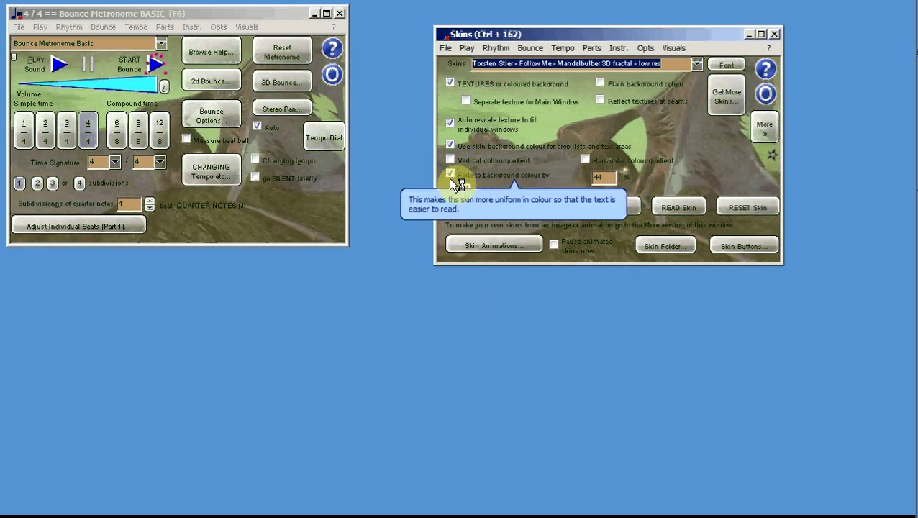
# - Uncheck 'Auto rescale texture to fit individual windows' in the Skins settings
pyautogui.click(475, 208)
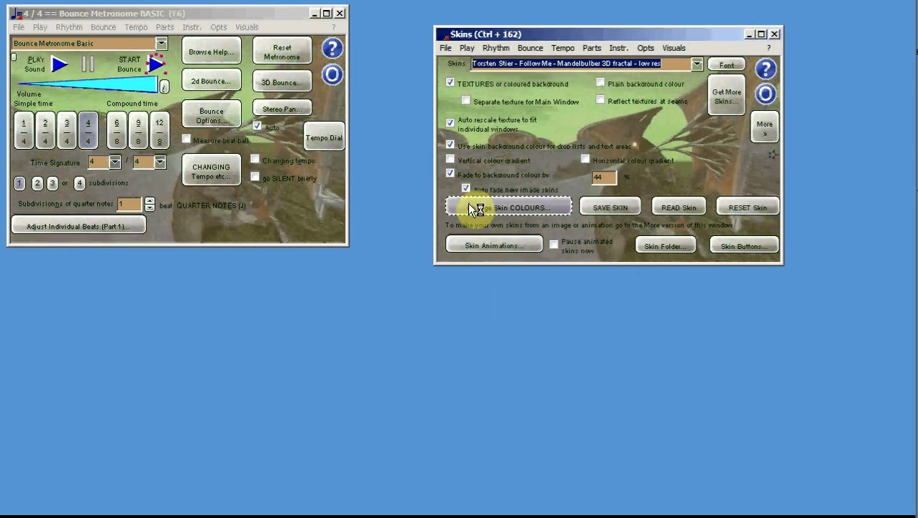
pyautogui.click(451, 122)
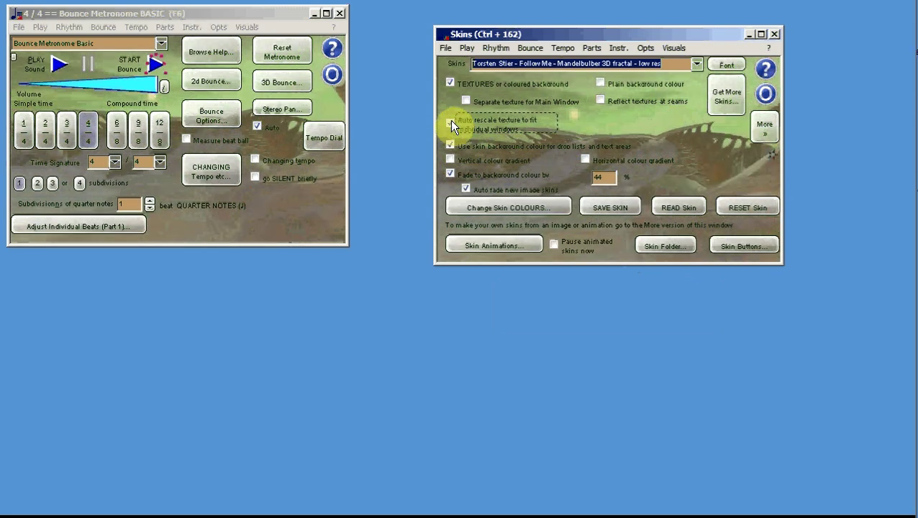
pyautogui.click(451, 124)
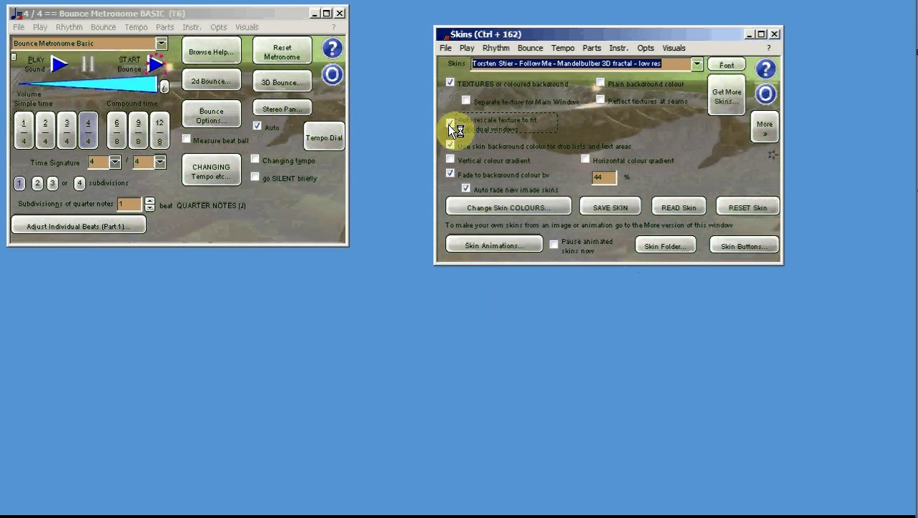
pyautogui.click(451, 123)
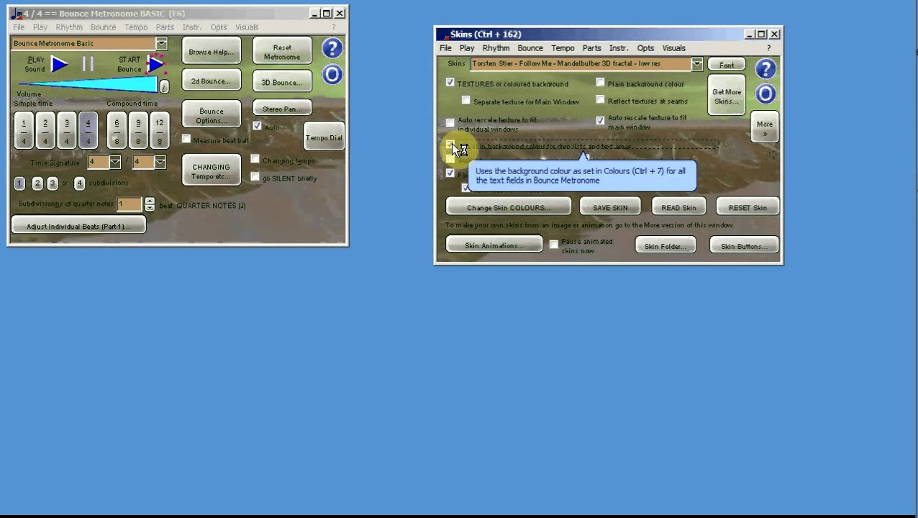
# - Maximize and restore the Skins window, toggle skin colour for lists and text areas, then close it
pyautogui.click(761, 35)
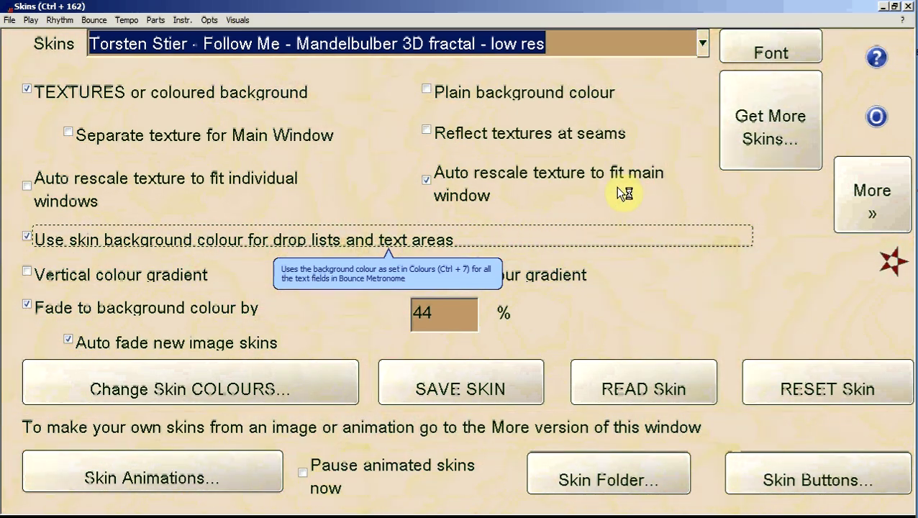
pyautogui.click(770, 125)
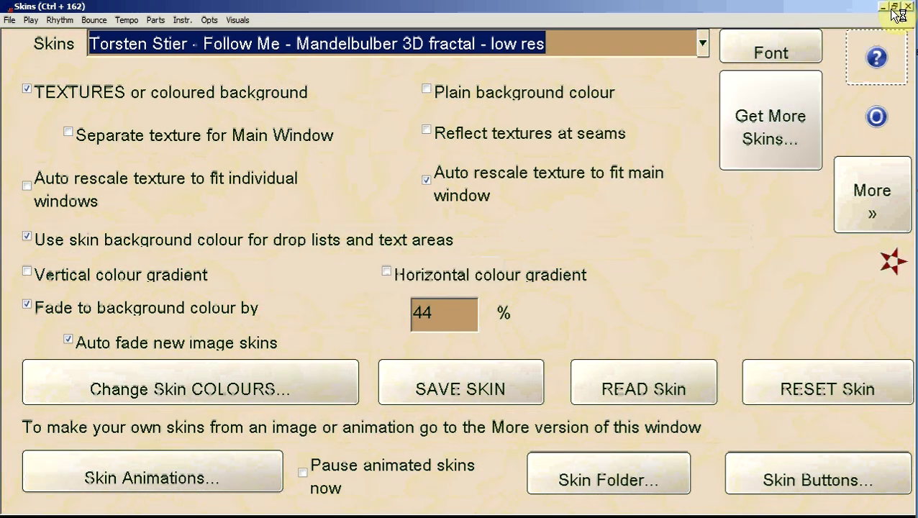
pyautogui.click(894, 7)
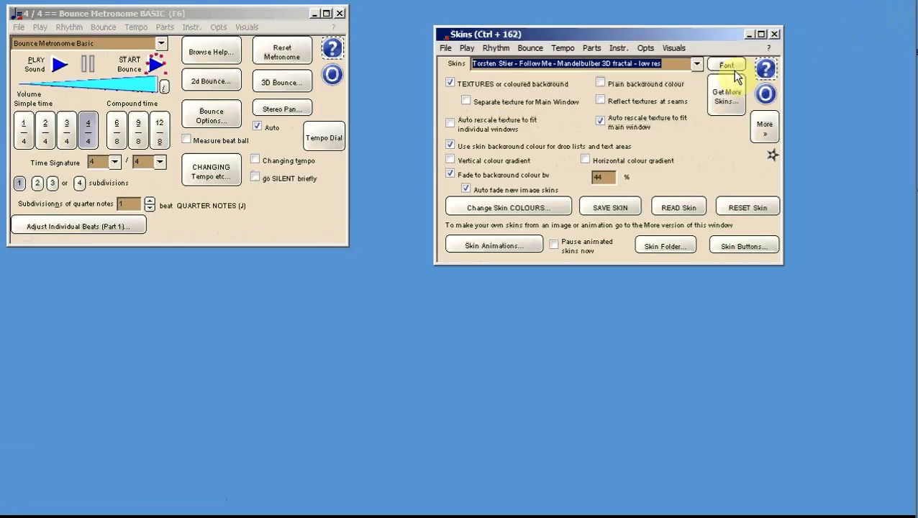
pyautogui.click(451, 145)
pyautogui.click(452, 174)
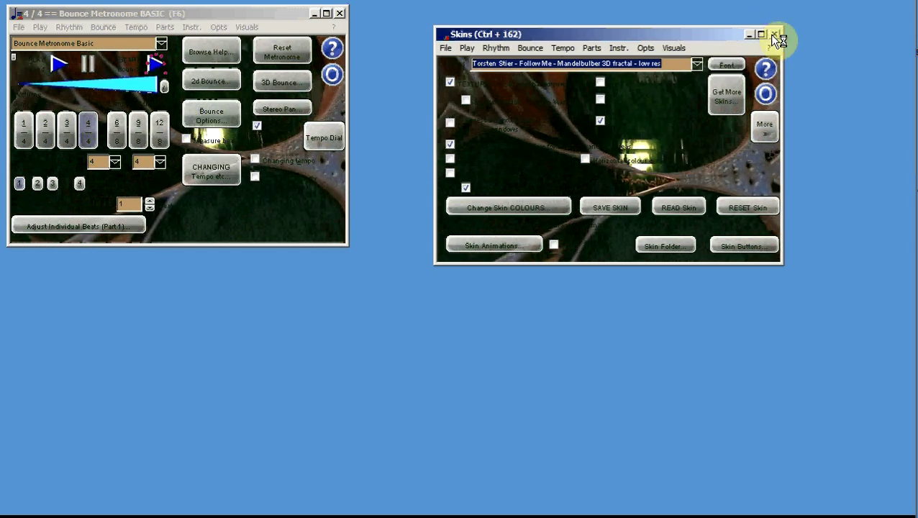
pyautogui.click(774, 34)
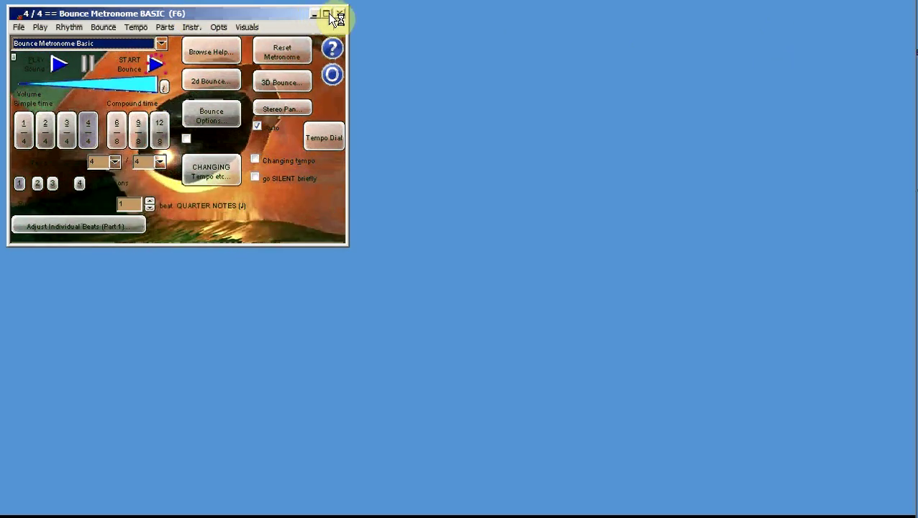
# - Maximize the main metronome window, then restore it to its normal size
pyautogui.click(327, 13)
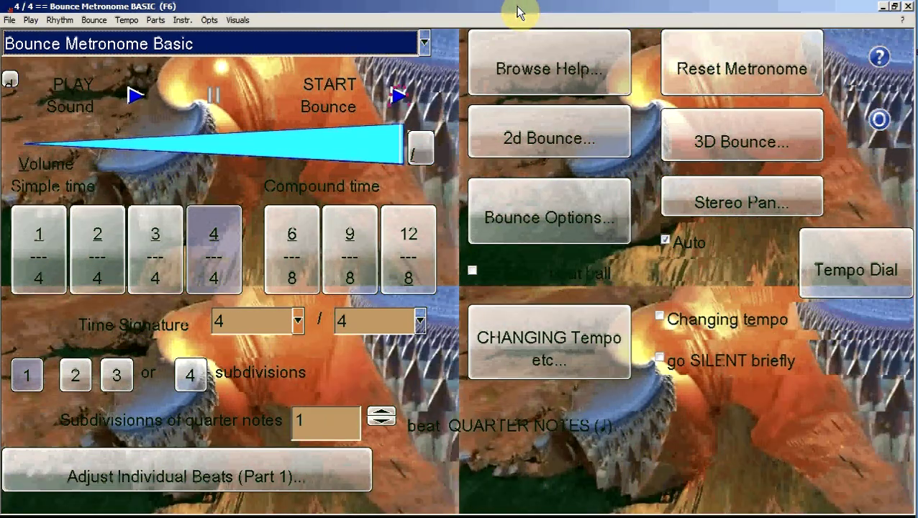
pyautogui.doubleClick(518, 7)
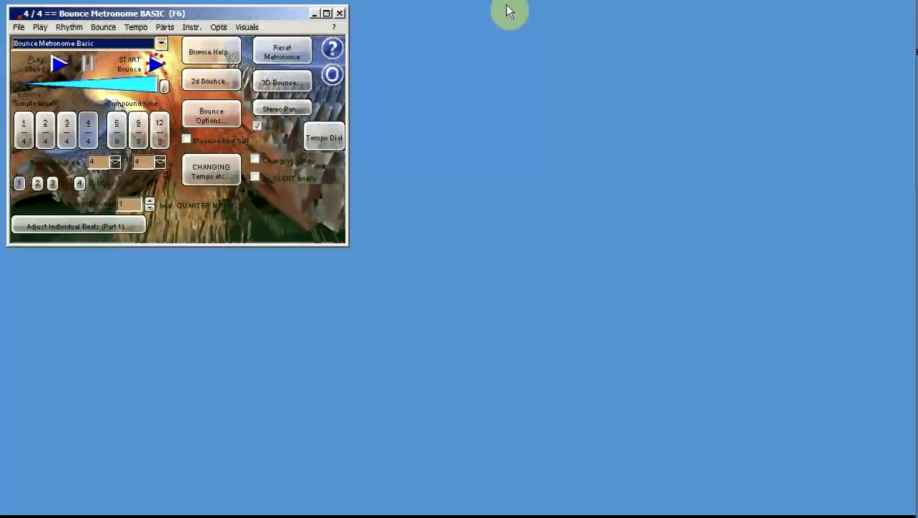
# - Reopen Skins, re-enable per-window texture rescaling and background fading, then open skin colours
pyautogui.click(246, 28)
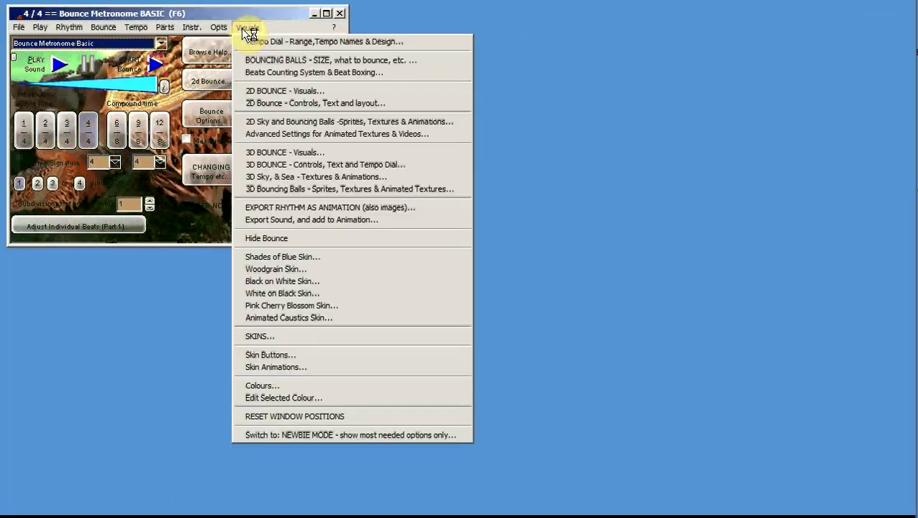
pyautogui.click(271, 338)
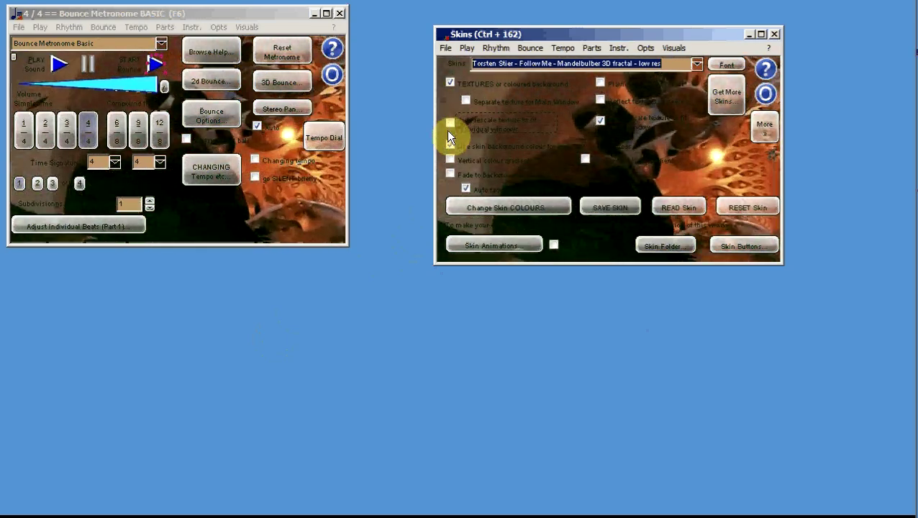
pyautogui.click(449, 122)
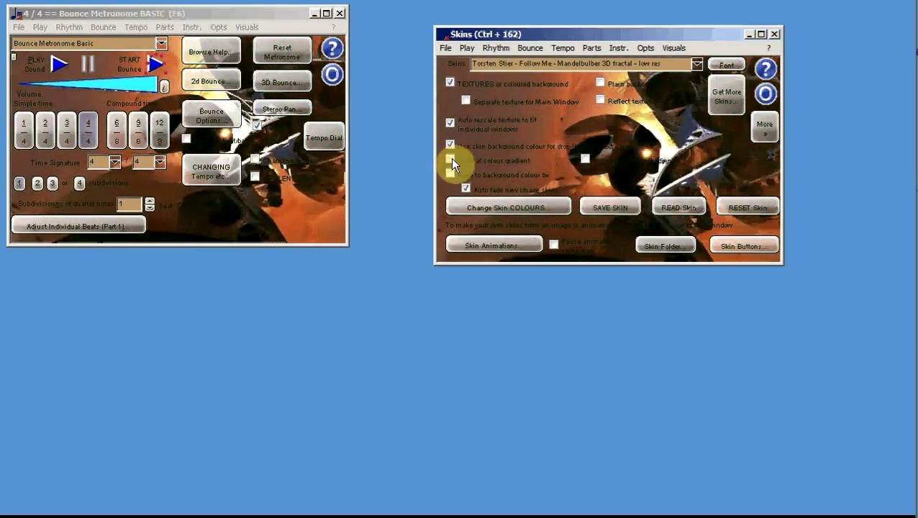
pyautogui.click(451, 174)
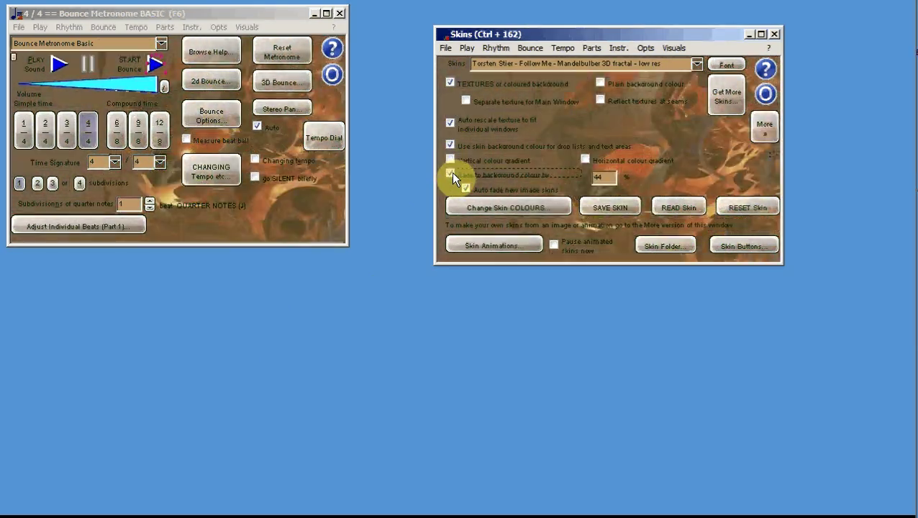
pyautogui.click(574, 143)
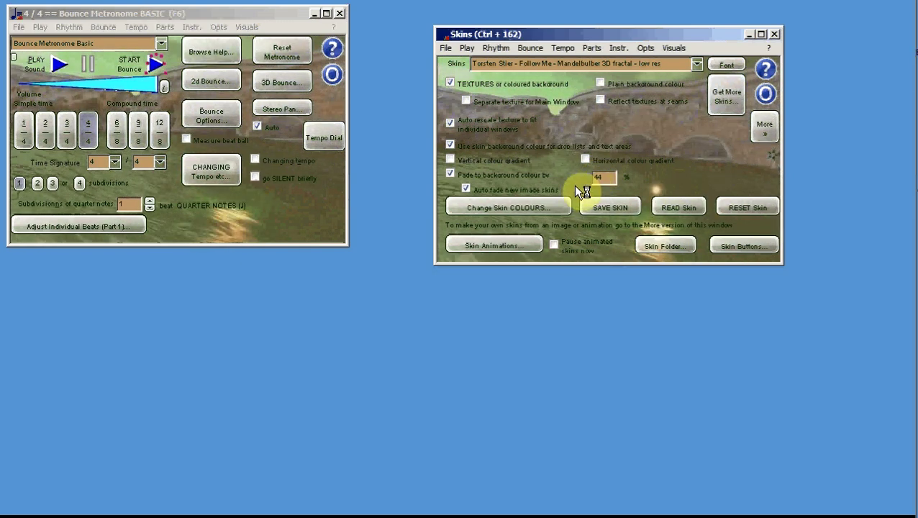
pyautogui.click(511, 208)
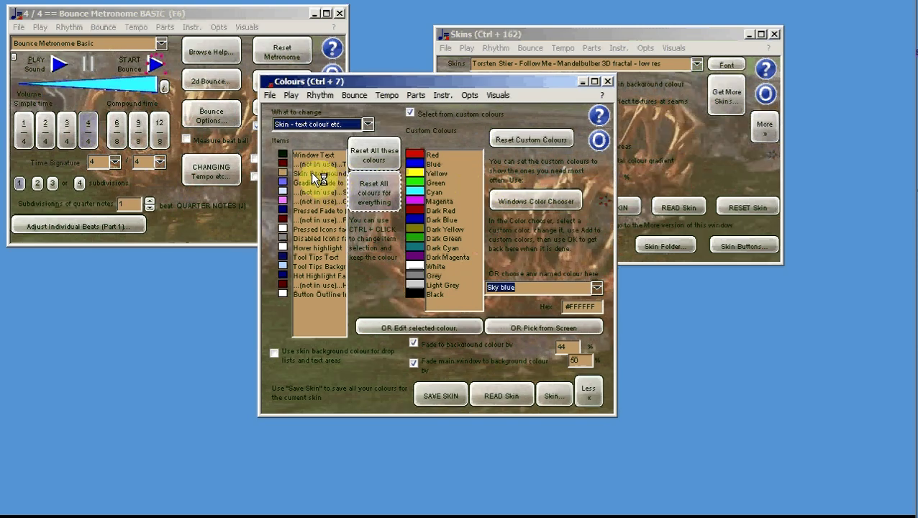
# - Change the Skin Background colour to Indian red using the compact colour editor's hue wheel
pyautogui.click(309, 172)
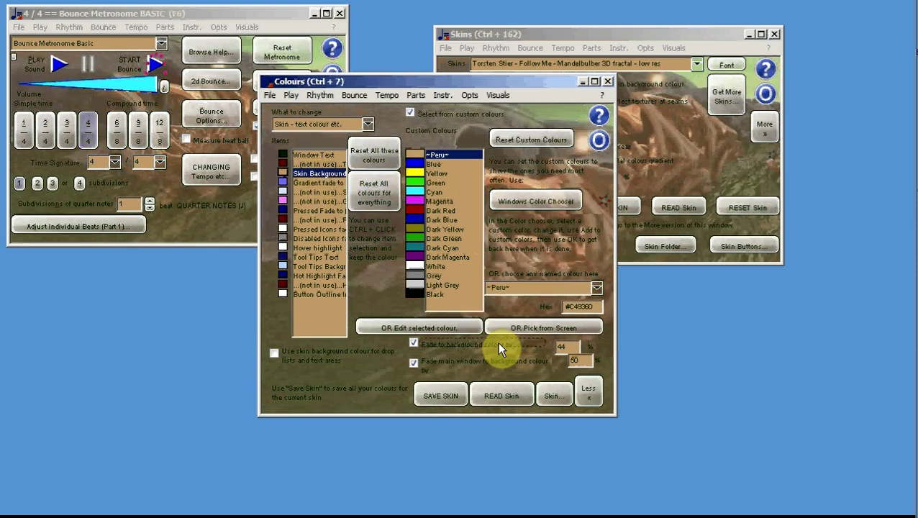
pyautogui.click(435, 328)
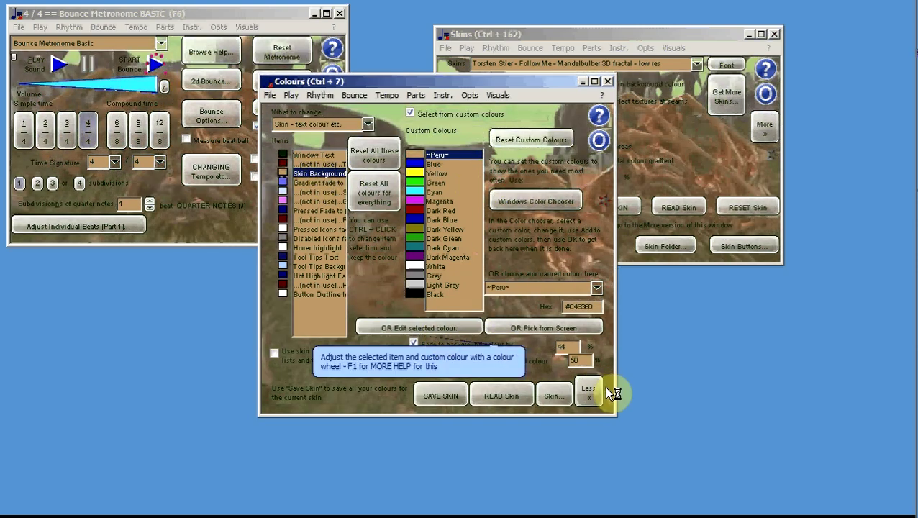
pyautogui.click(587, 392)
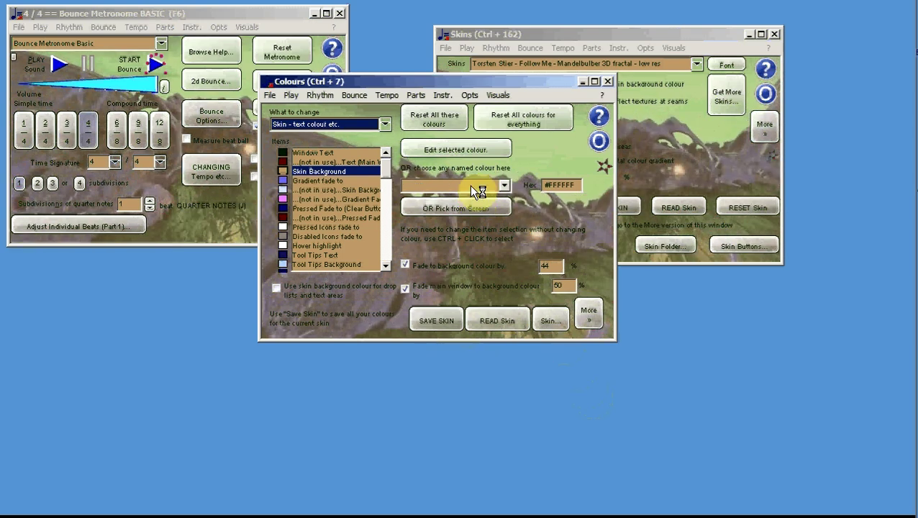
pyautogui.click(451, 149)
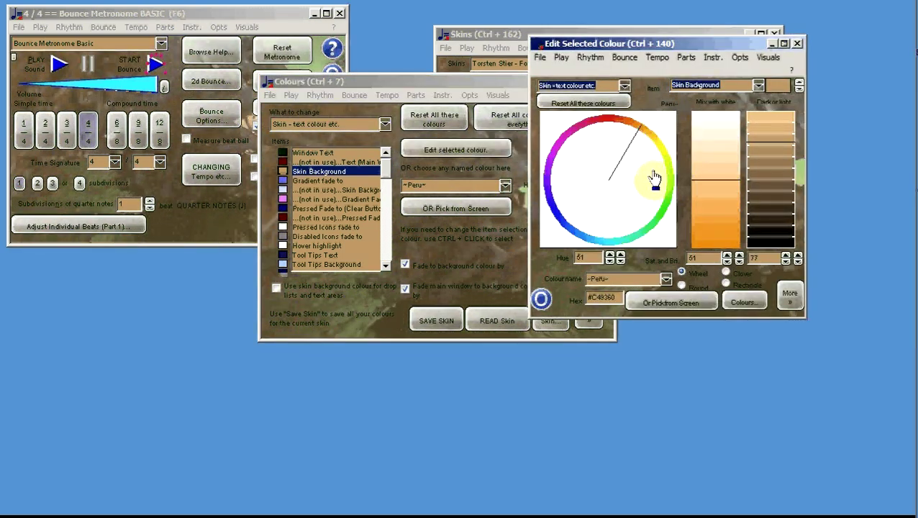
pyautogui.moveTo(654, 180); pyautogui.dragTo(588, 230)
pyautogui.moveTo(588, 146); pyautogui.dragTo(599, 140)
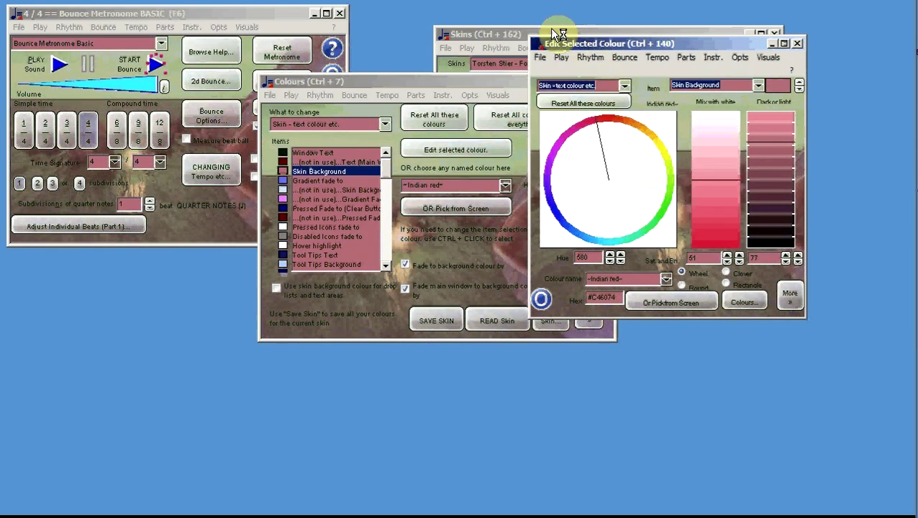
pyautogui.click(490, 36)
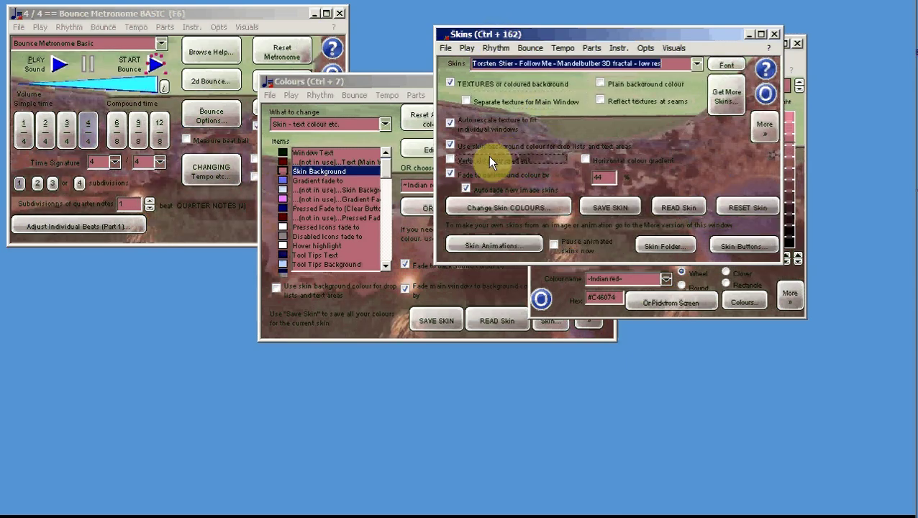
# - Retype the 'Fade to background colour by' percentage, leaving it at 44%
pyautogui.click(598, 176)
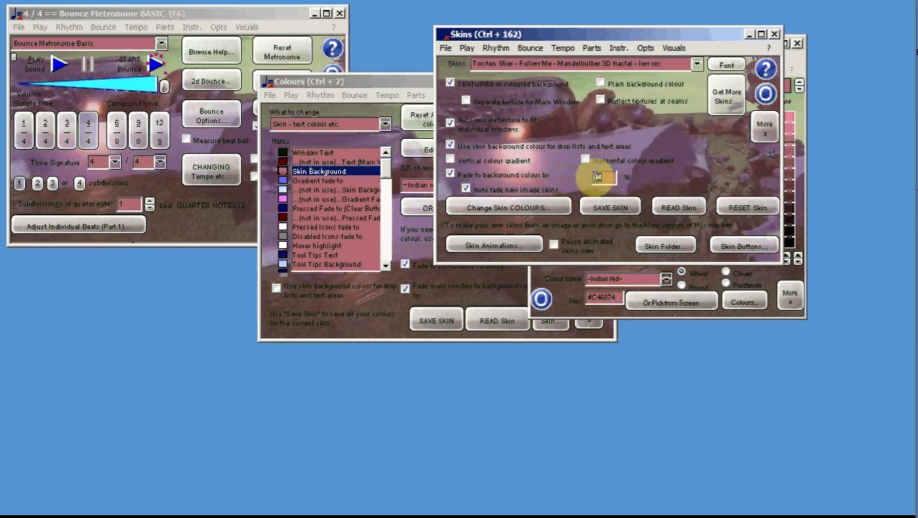
pyautogui.write('4')
pyautogui.press('Tab')
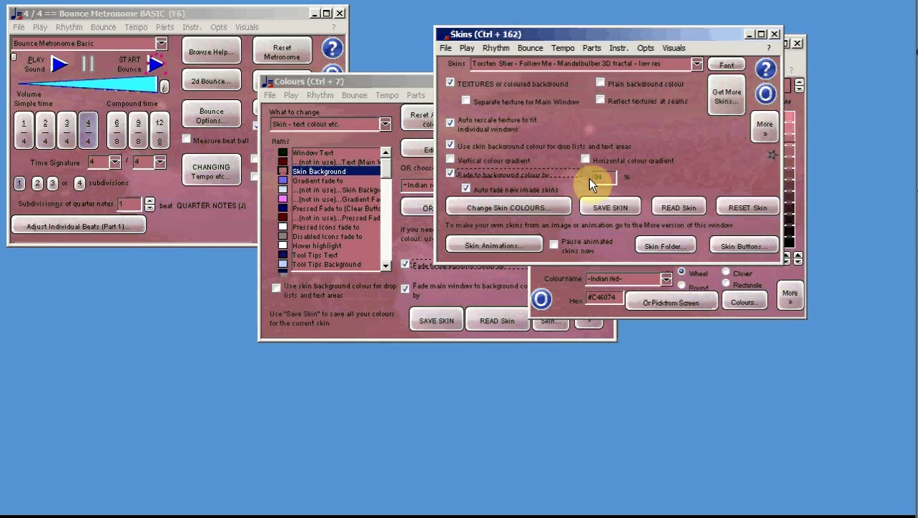
pyautogui.click(603, 178)
pyautogui.write('34')
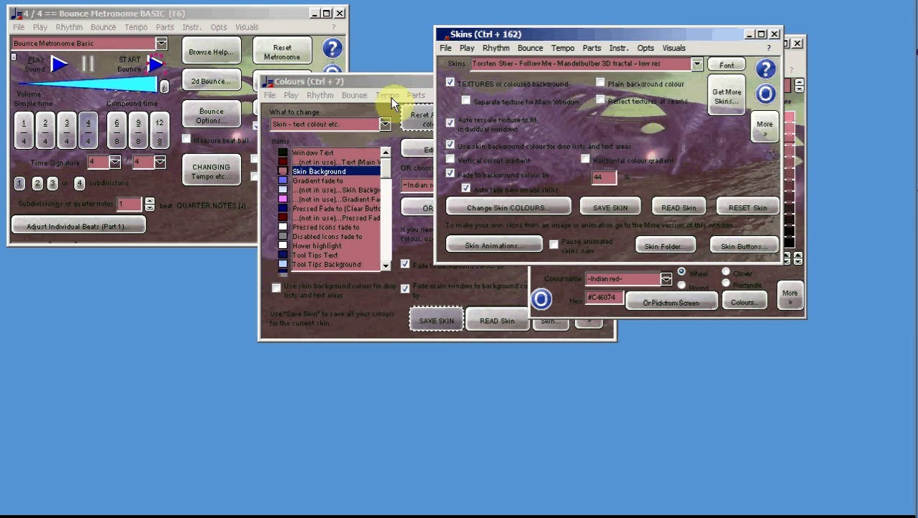
# - Turn off background fading and pick Dark salmon (#E9906F) from the screen as Skin Background
pyautogui.click(369, 79)
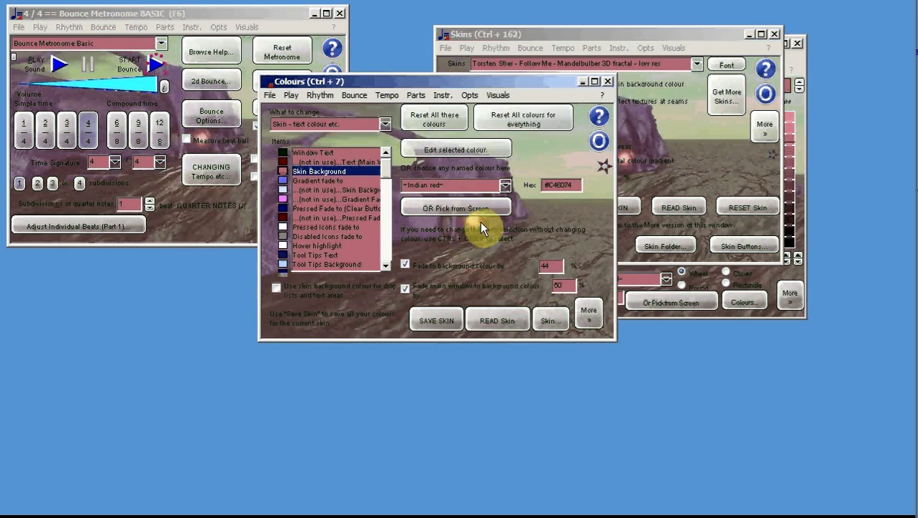
pyautogui.moveTo(529, 39); pyautogui.dragTo(694, 46)
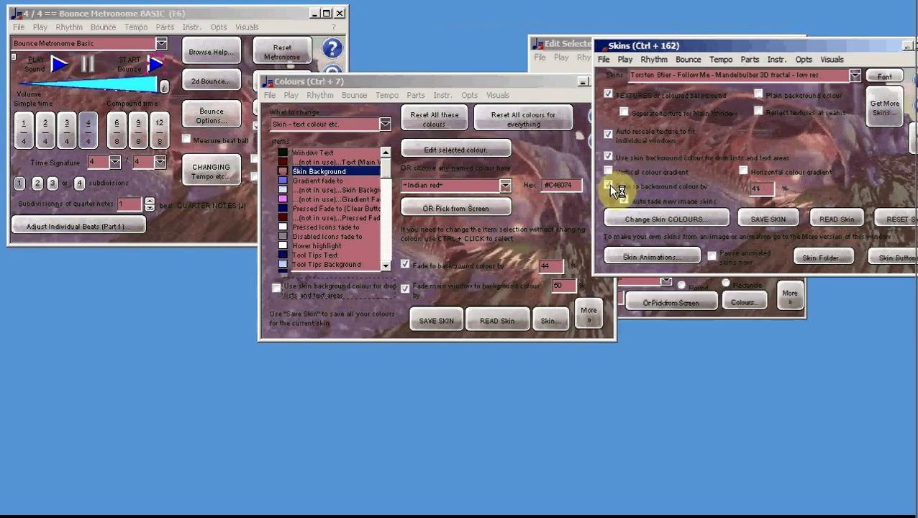
pyautogui.click(607, 187)
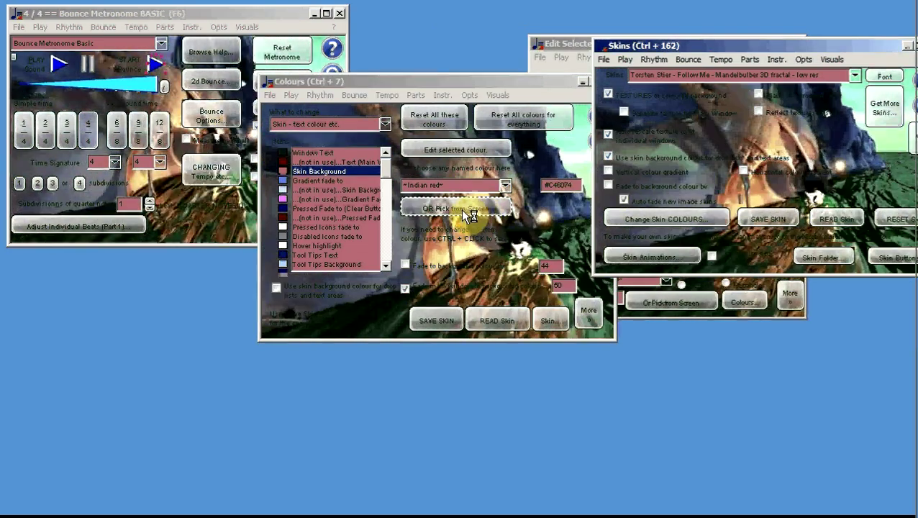
pyautogui.click(455, 210)
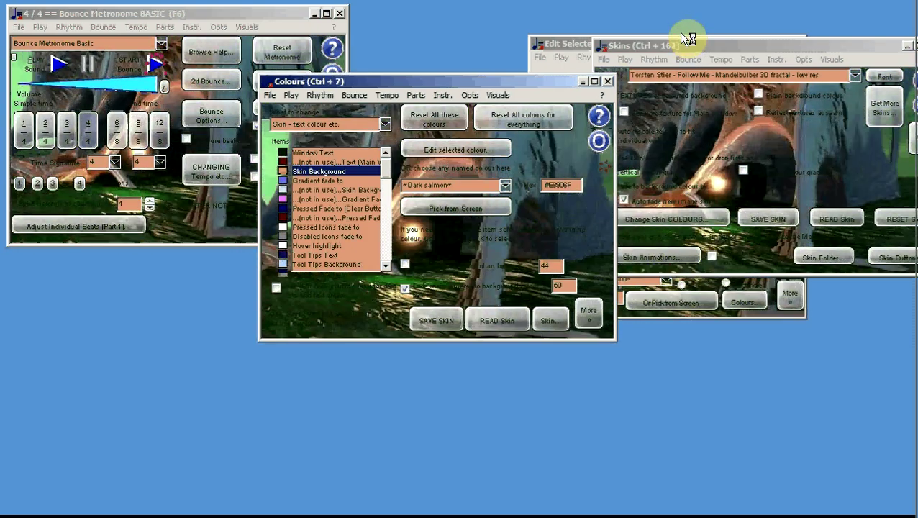
pyautogui.moveTo(689, 40); pyautogui.dragTo(621, 53)
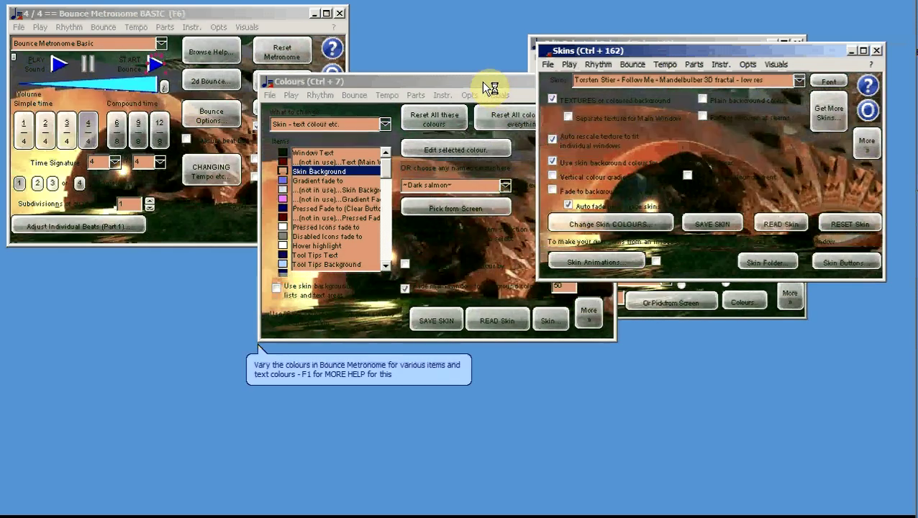
pyautogui.moveTo(494, 92); pyautogui.dragTo(389, 106)
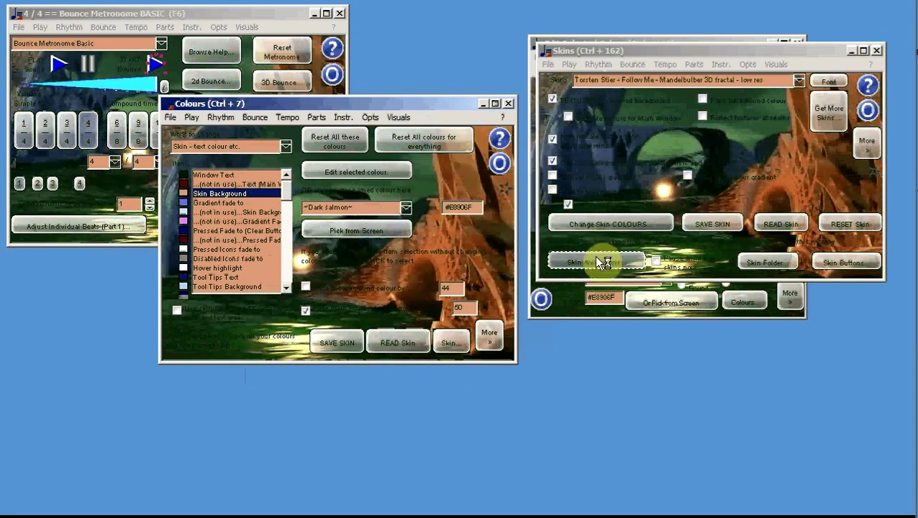
# - Open the Skin Animations settings and sample Dark slate gray from the screen as Skin Background
pyautogui.click(596, 261)
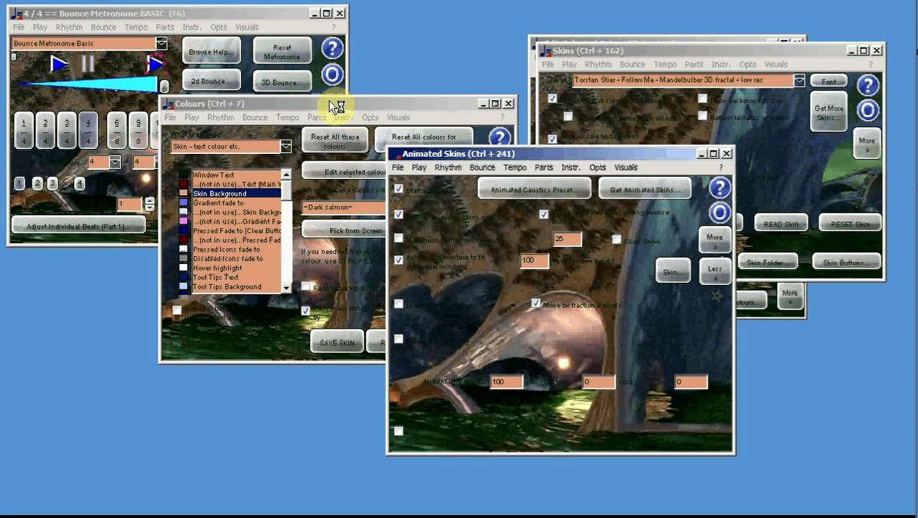
pyautogui.moveTo(329, 101); pyautogui.dragTo(241, 105)
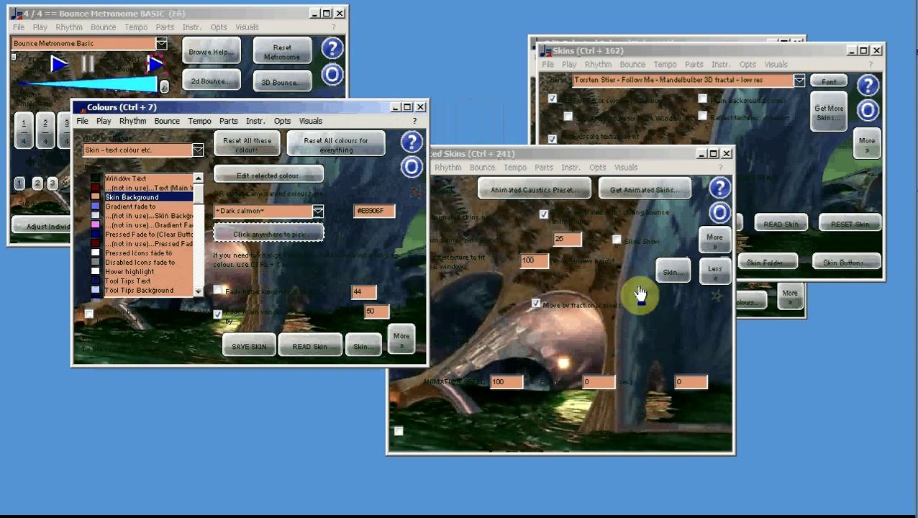
pyautogui.click(664, 248)
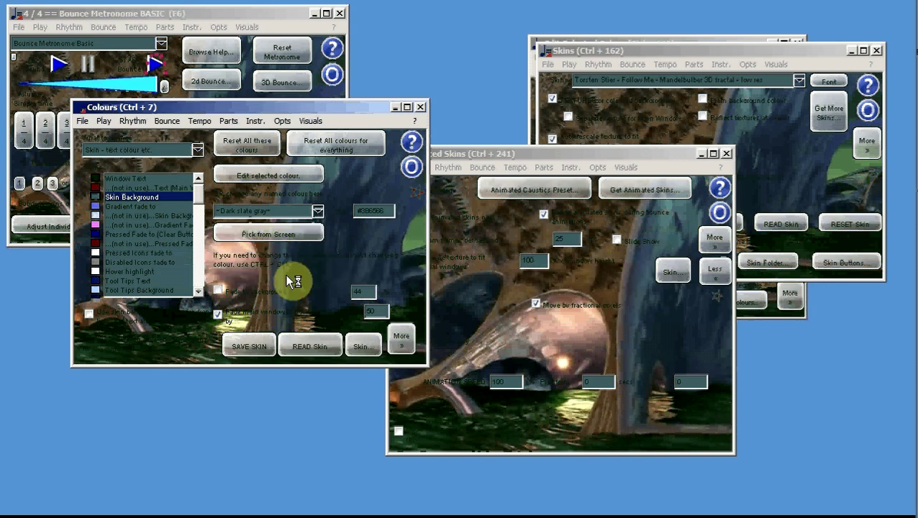
pyautogui.click(286, 337)
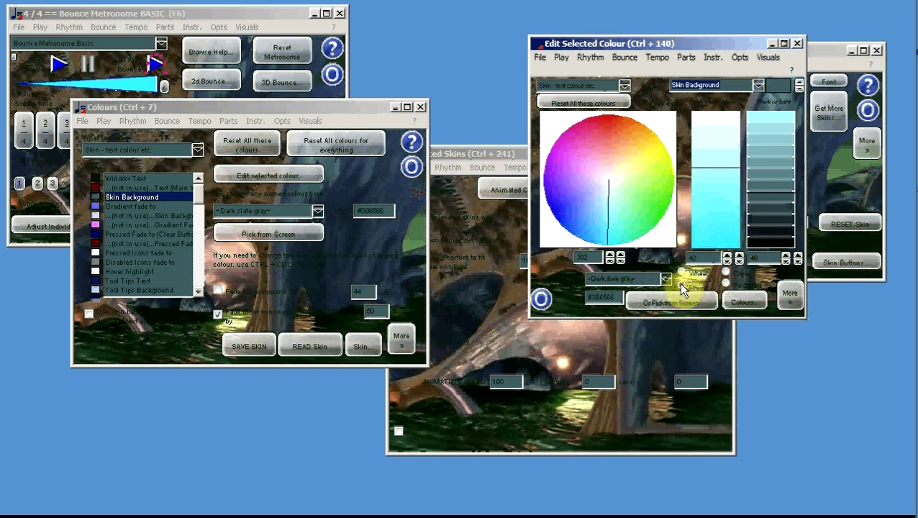
# - Switch the colour editor to a rectangular spectrum and pick Light salmon (#FAB28E) from the screen
pyautogui.click(726, 283)
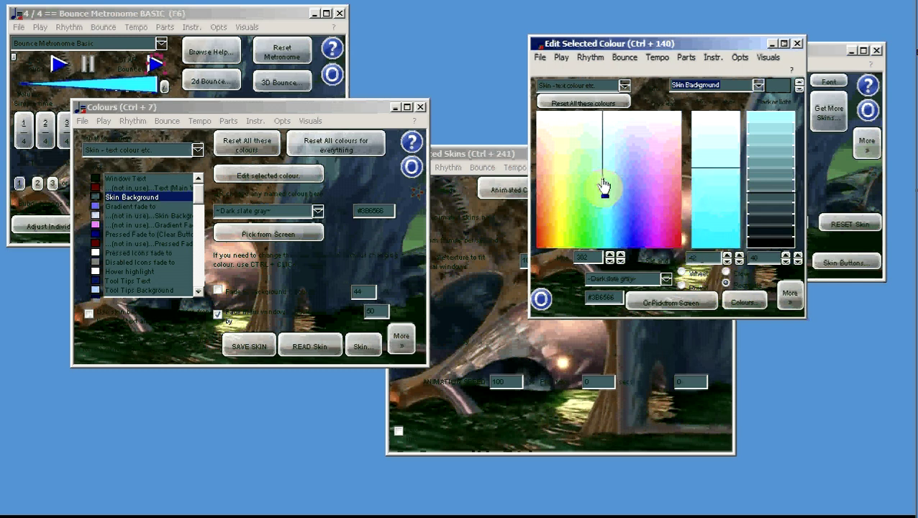
pyautogui.click(301, 178)
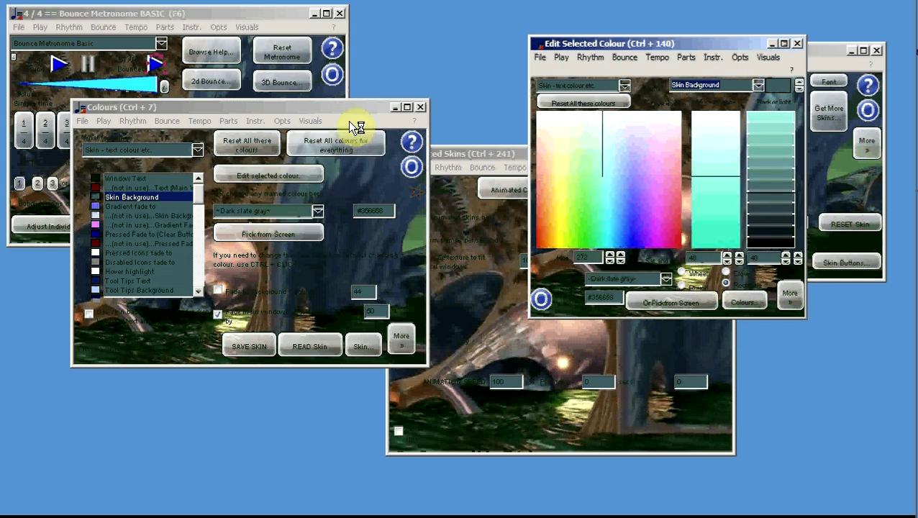
pyautogui.click(277, 234)
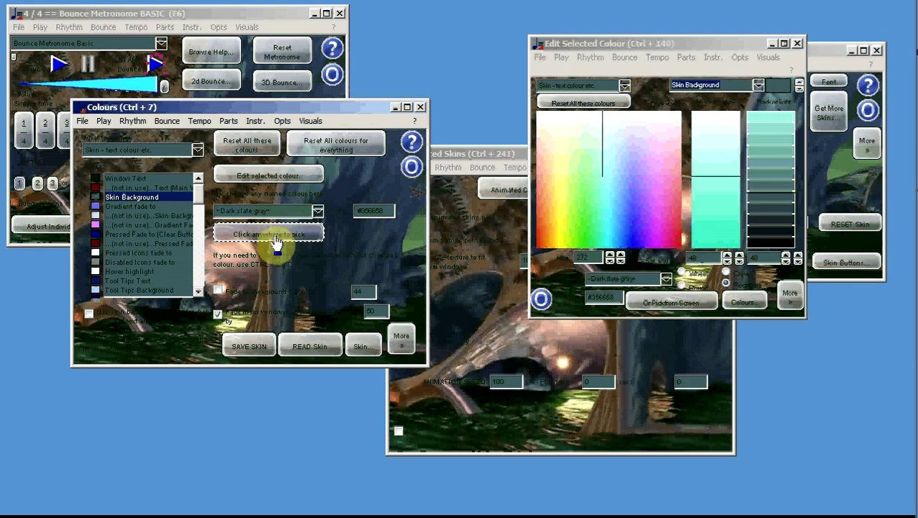
pyautogui.click(231, 256)
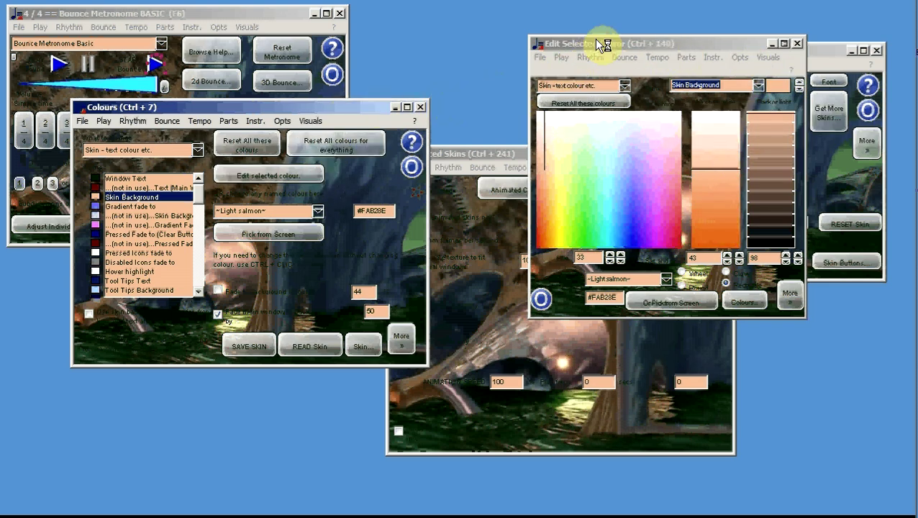
pyautogui.moveTo(599, 37); pyautogui.dragTo(312, 198)
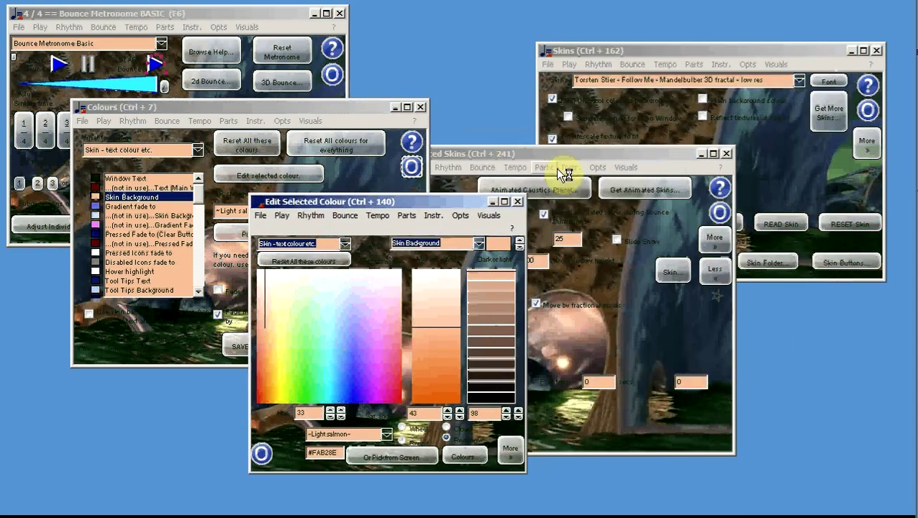
# - Close the Edit Selected Colour and Colours windows and bring the Skins dialog forward
pyautogui.click(516, 202)
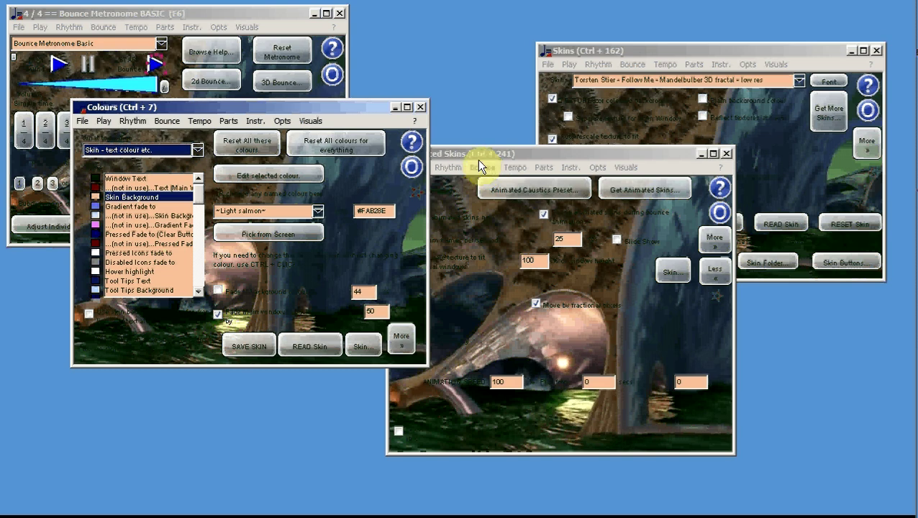
pyautogui.click(420, 107)
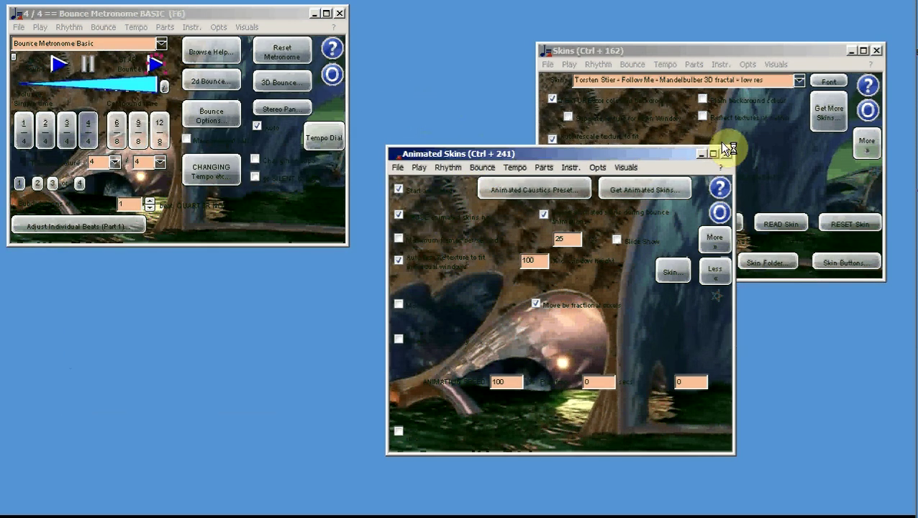
pyautogui.click(584, 54)
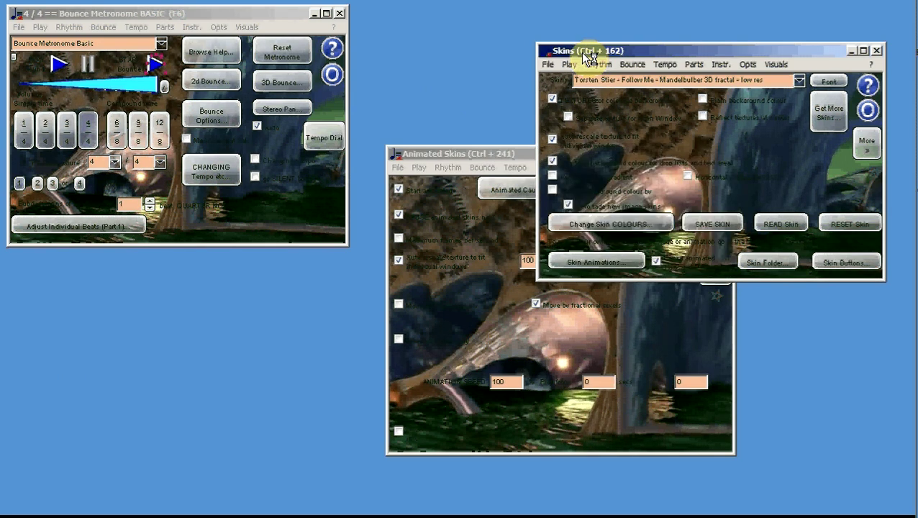
# - Turn 'Fade to background colour by' back on at 34% and move Animated Skins left
pyautogui.click(555, 191)
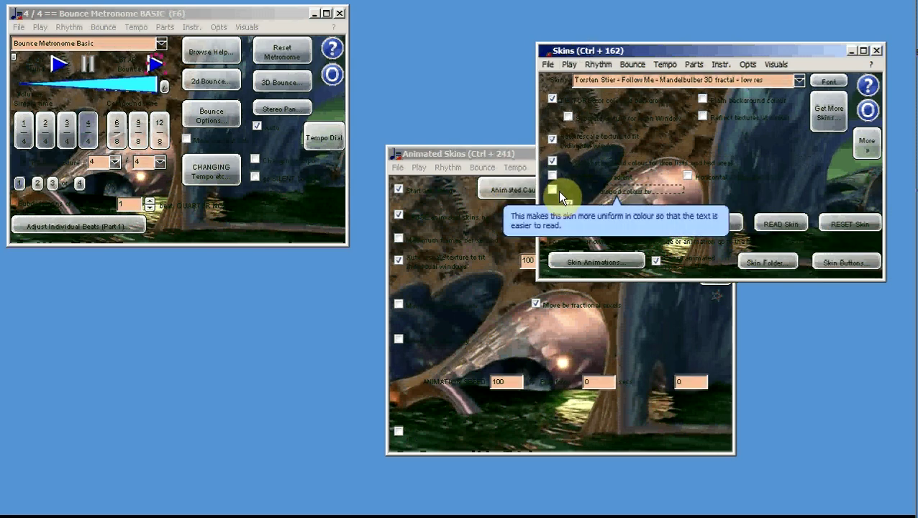
pyautogui.click(553, 191)
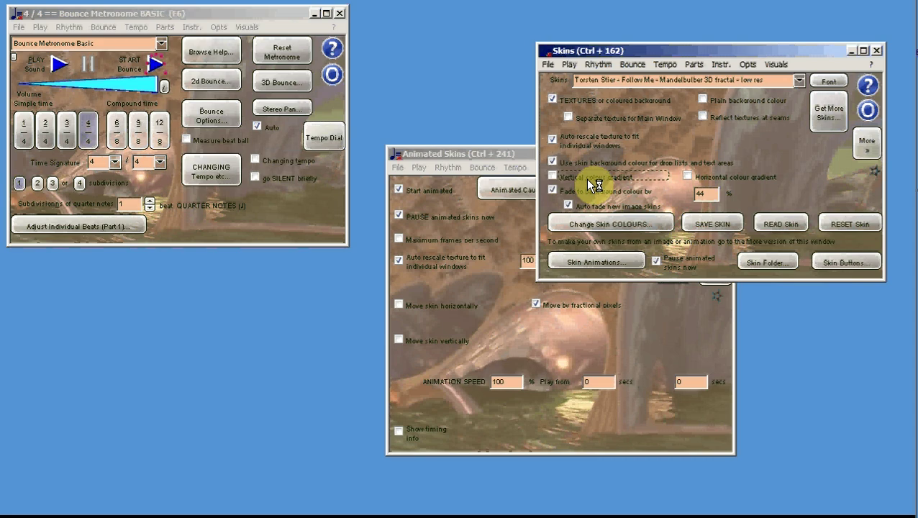
pyautogui.click(507, 158)
pyautogui.moveTo(506, 158); pyautogui.dragTo(245, 139)
pyautogui.click(719, 193)
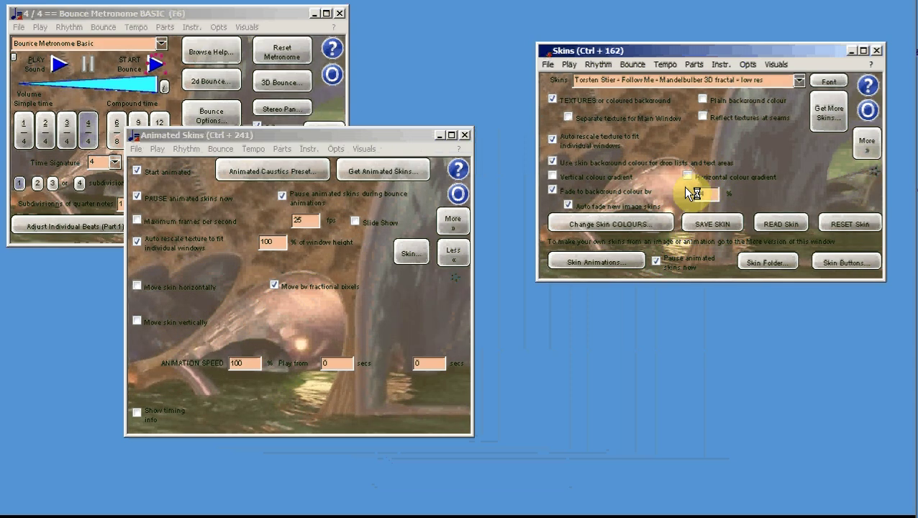
pyautogui.click(385, 167)
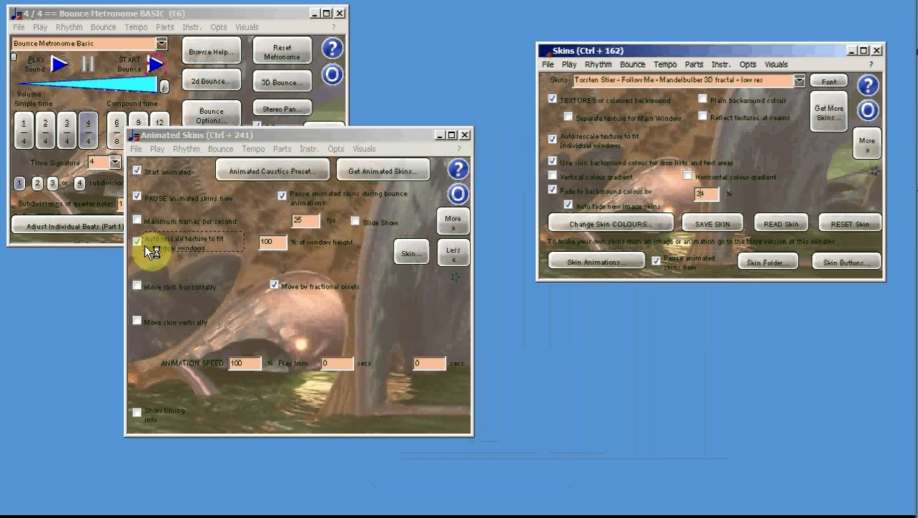
# - Unpause the animated skins, close the Skins window, and move Animated Skins up and right
pyautogui.click(138, 195)
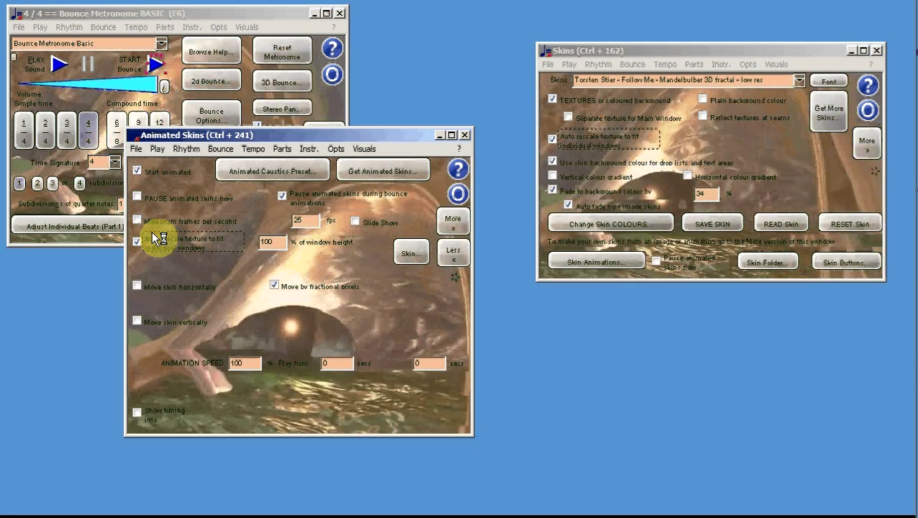
pyautogui.click(877, 51)
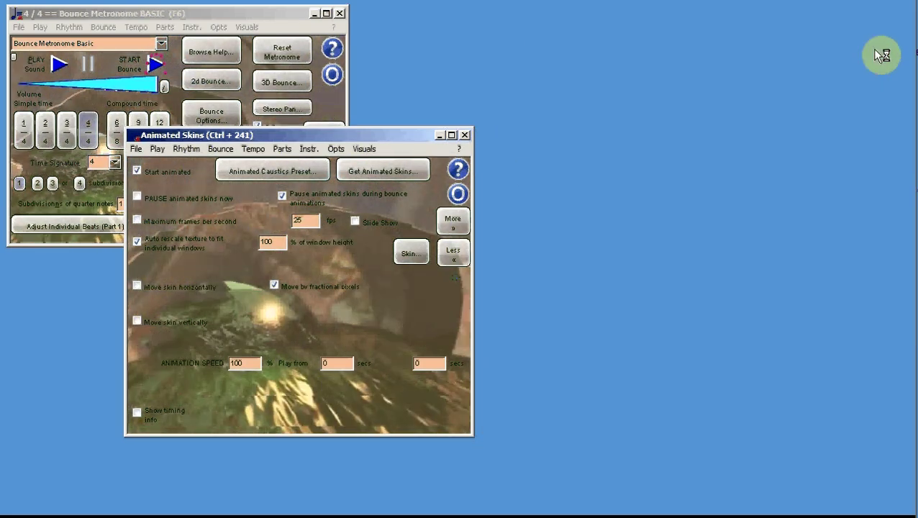
pyautogui.moveTo(339, 131); pyautogui.dragTo(547, 42)
# - Enable Slide Show mode with the maximum frame rate limited to 4 spf
pyautogui.click(601, 130)
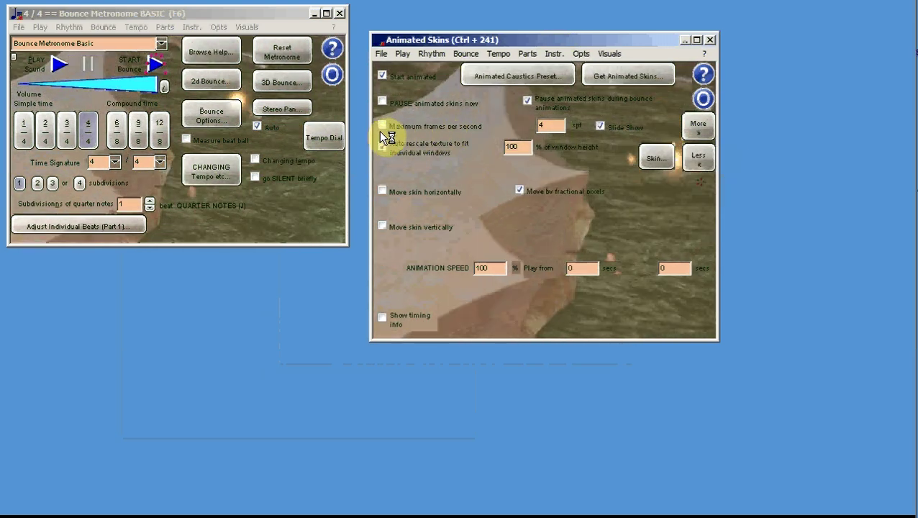
pyautogui.click(387, 127)
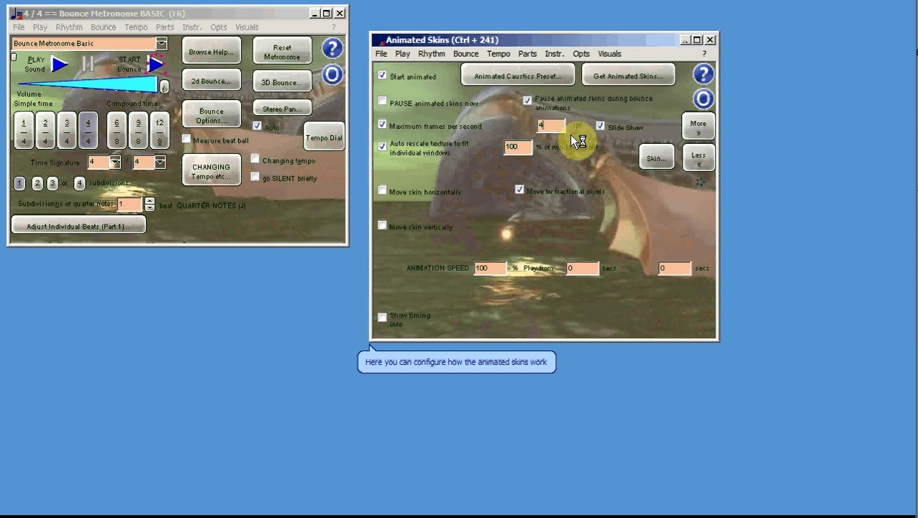
pyautogui.click(588, 85)
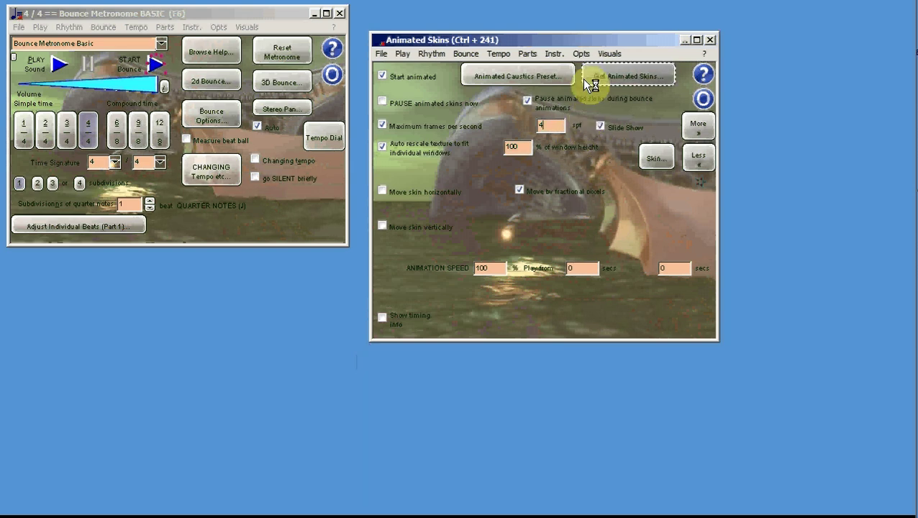